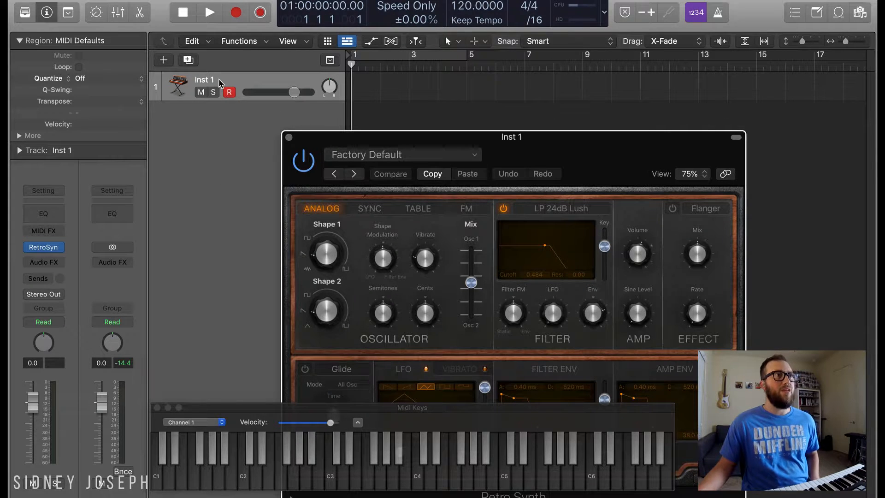
# - Rename the Inst 1 track as Retro and load the Mellow Brass preset in its Retro Synth
pyautogui.doubleClick(219, 79)
pyautogui.write('Retro')
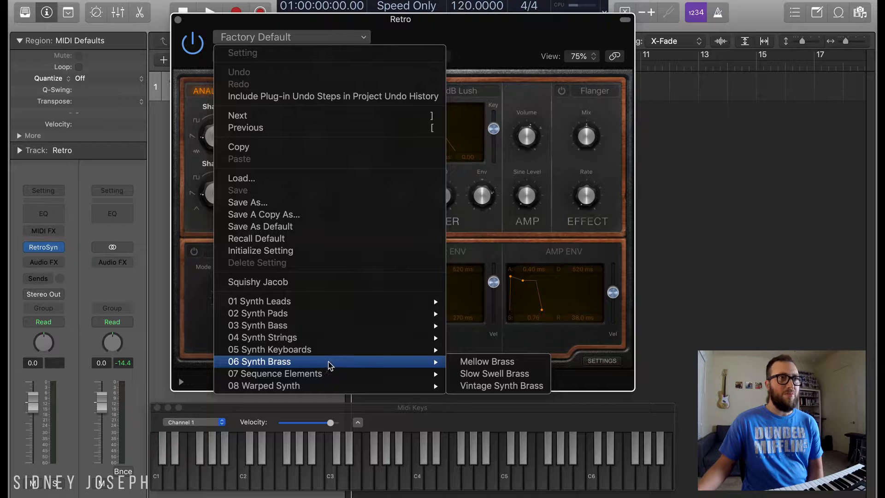
pyautogui.click(473, 362)
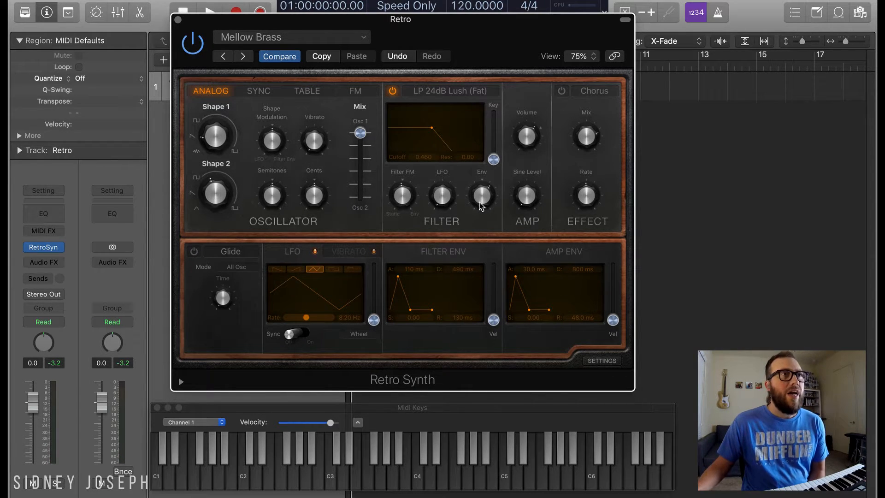
# - Fine-tune the envelope amount of the Retro Synth filter, close the synth window and collapse the Region inspector
pyautogui.moveTo(480, 206); pyautogui.dragTo(481, 203)
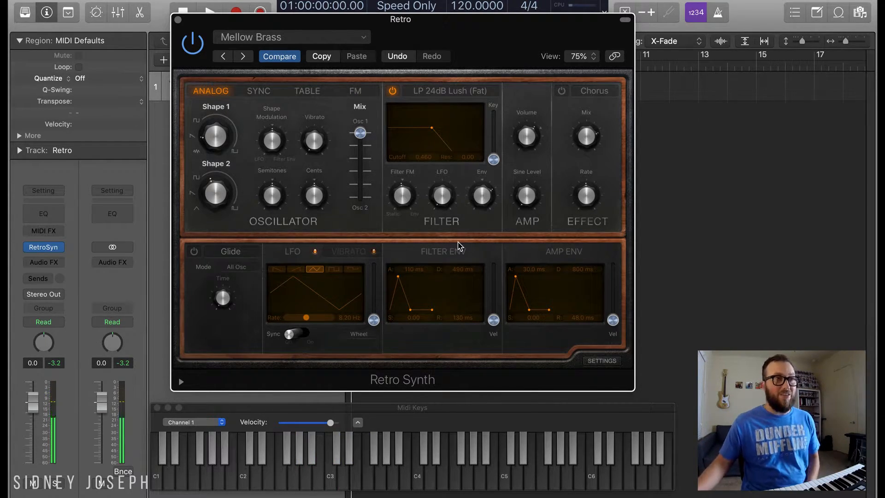
pyautogui.click(178, 20)
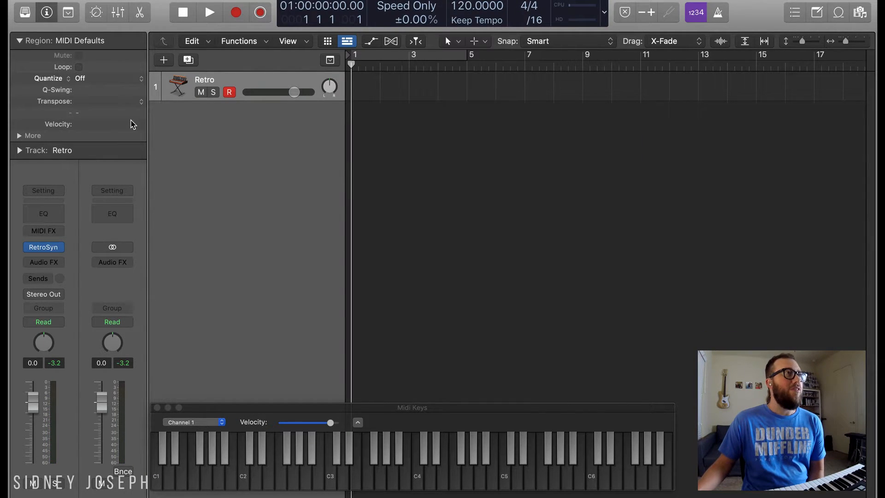
pyautogui.click(20, 41)
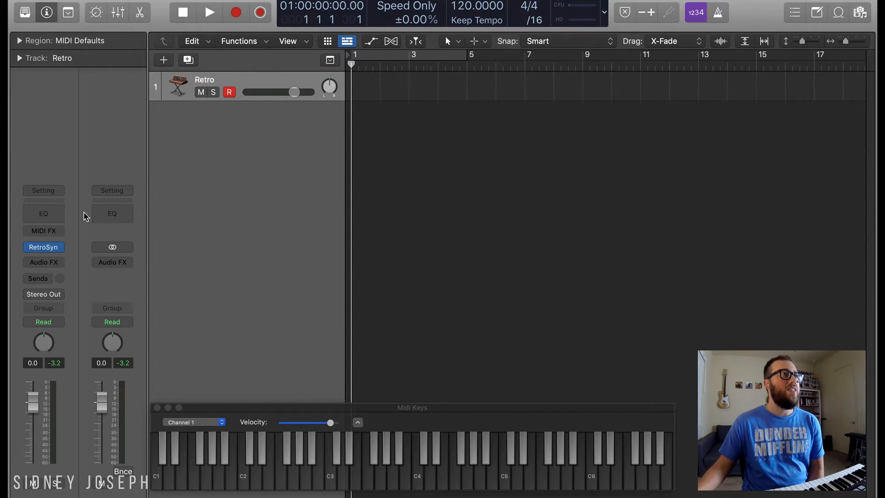
# - Add a Channel EQ to the Retro track and set its master gain to +5.0 dB
pyautogui.click(43, 214)
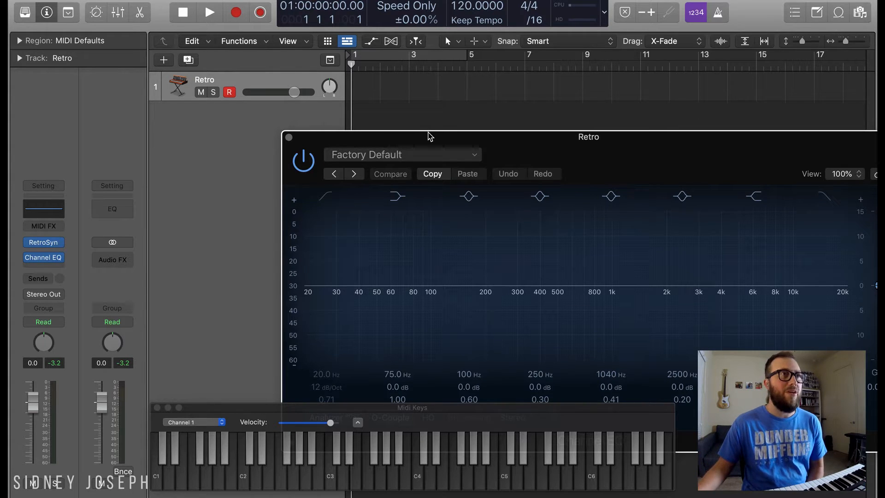
pyautogui.moveTo(426, 137); pyautogui.dragTo(255, 72)
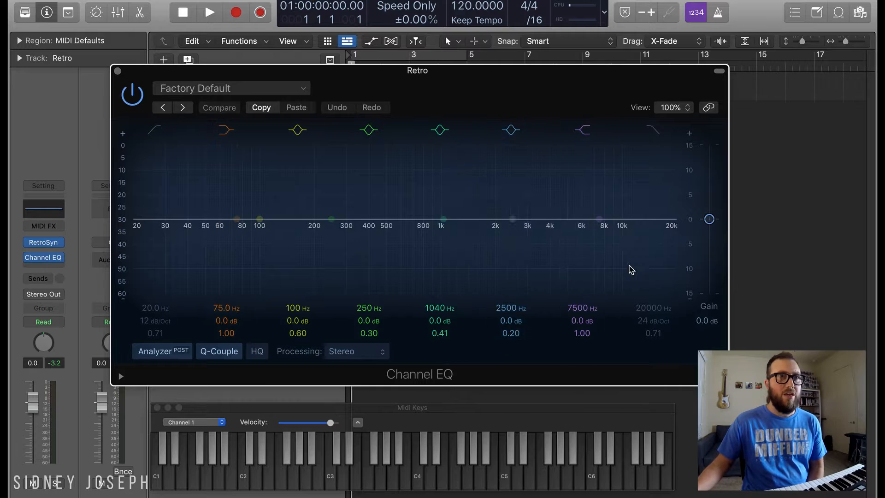
pyautogui.moveTo(710, 221); pyautogui.dragTo(711, 208)
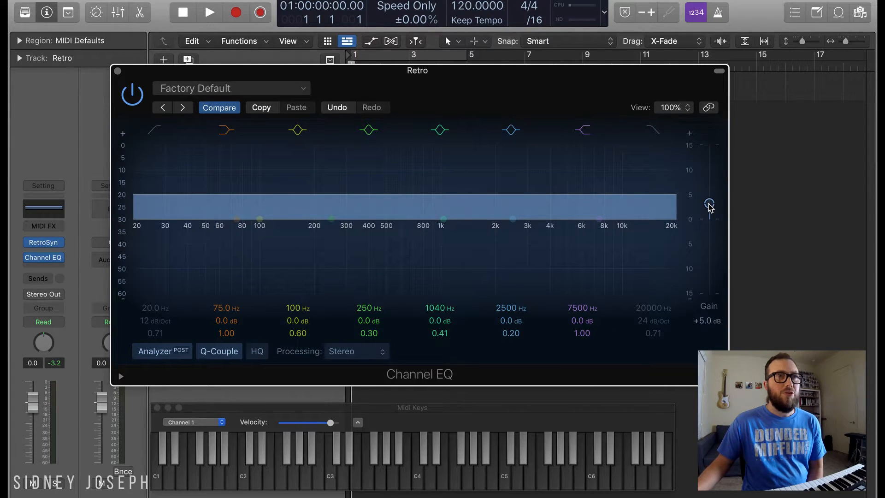
# - Cut the EQ's low shelf by 21 dB at 134 Hz and pull the high shelf down at a lower frequency
pyautogui.moveTo(227, 320); pyautogui.dragTo(226, 364)
pyautogui.moveTo(227, 308); pyautogui.dragTo(226, 296)
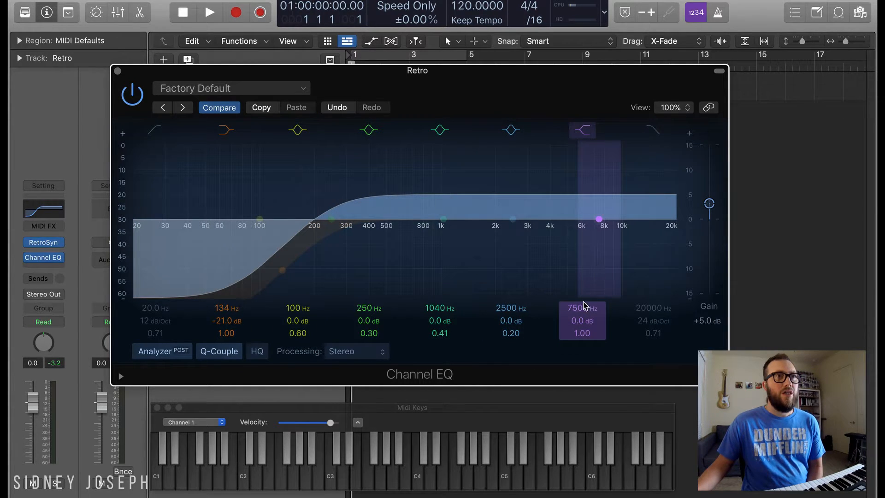
pyautogui.moveTo(599, 219); pyautogui.dragTo(475, 272)
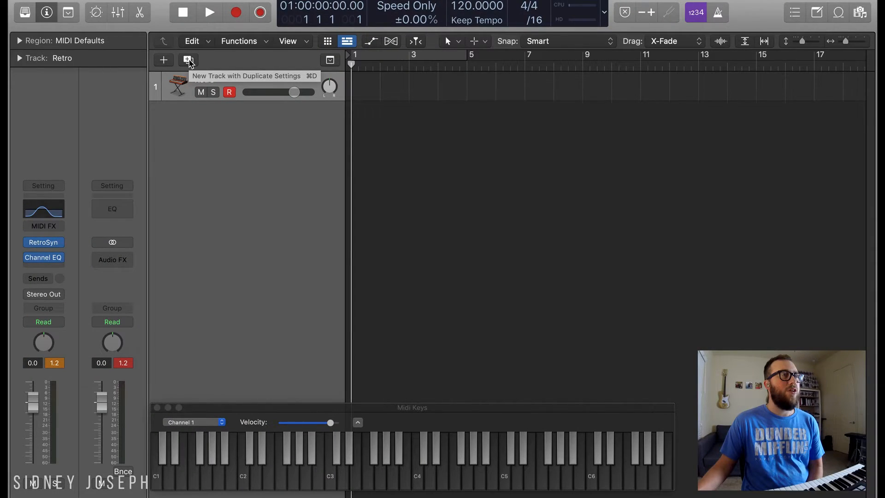
# - Create one software instrument track using Vintage Mellotron
pyautogui.click(165, 60)
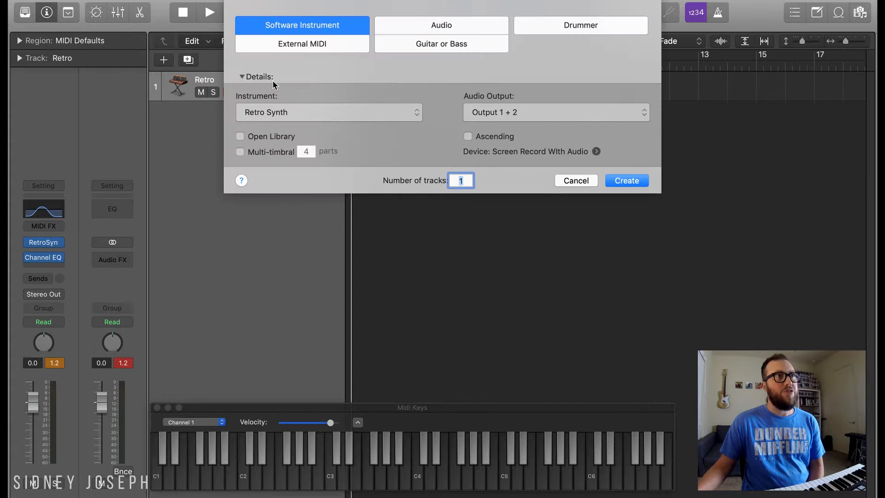
pyautogui.click(364, 112)
pyautogui.moveTo(353, 327)
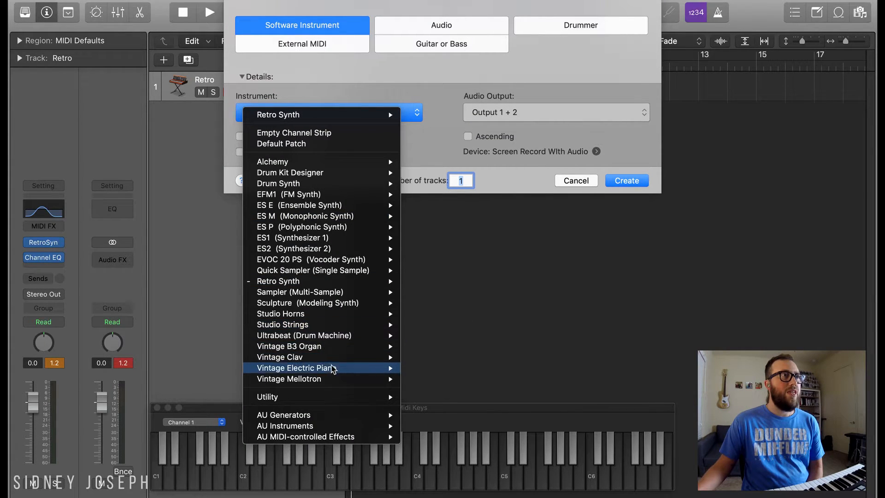
pyautogui.moveTo(362, 380)
pyautogui.click(417, 379)
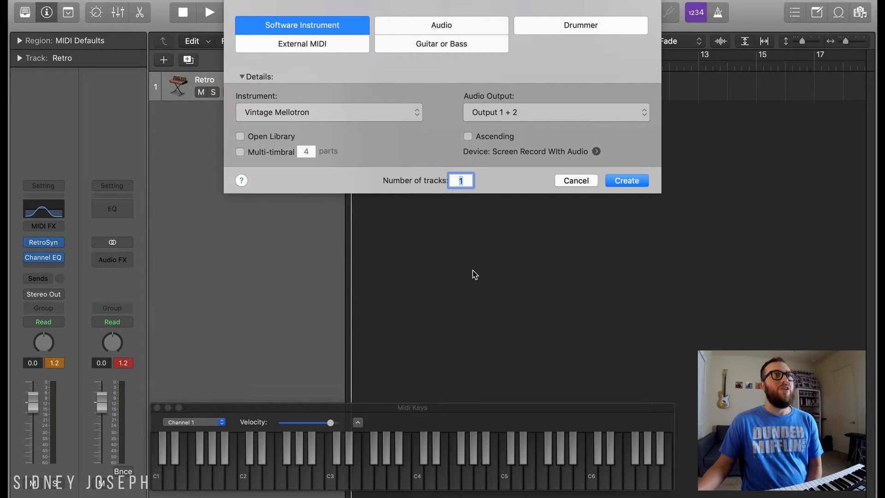
pyautogui.click(624, 181)
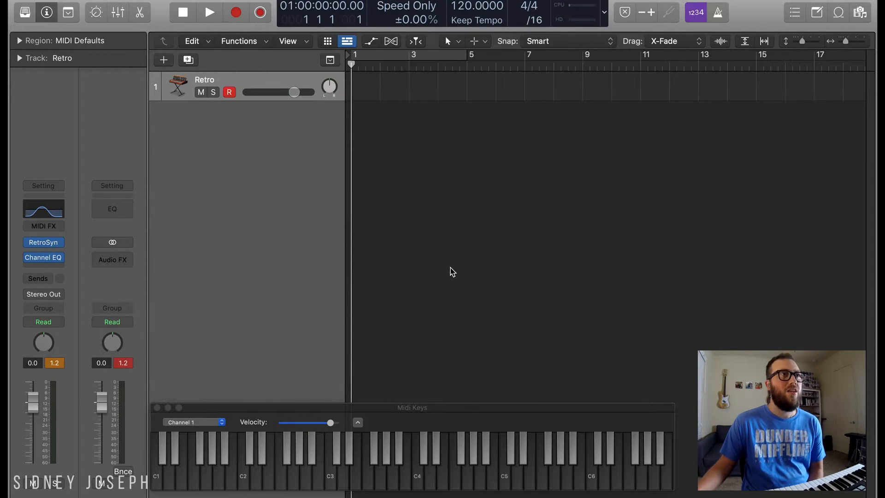
pyautogui.moveTo(386, 95); pyautogui.dragTo(369, 82)
# - Set the Mellotron's blend between 3 Violins and Boys Choir to 54 and its volume to -15 dB
pyautogui.moveTo(384, 194)
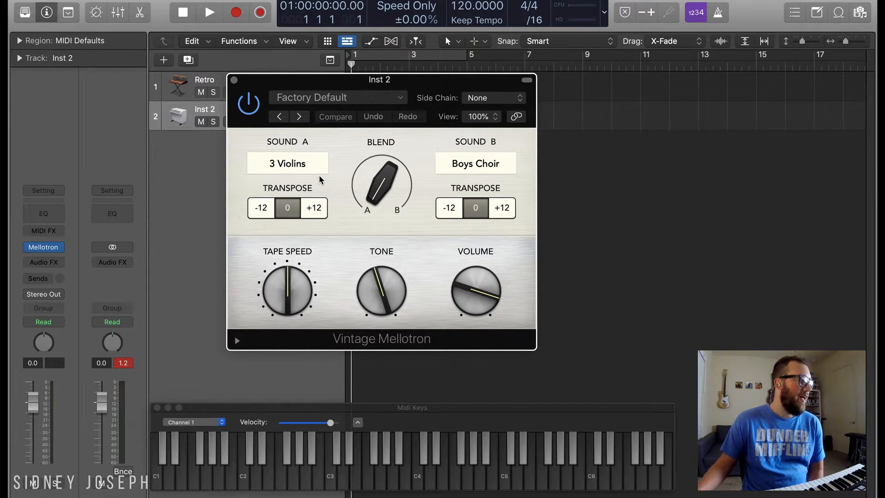
pyautogui.moveTo(388, 193); pyautogui.dragTo(377, 119)
pyautogui.moveTo(348, 82); pyautogui.dragTo(372, 92)
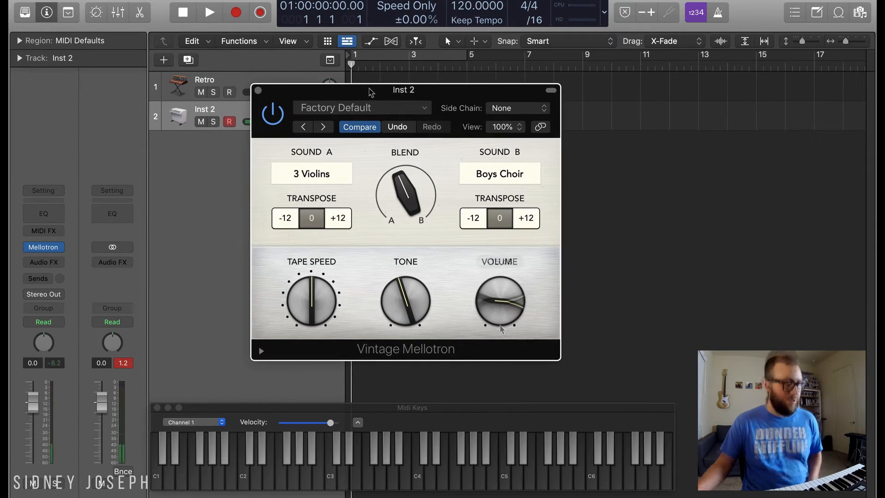
pyautogui.moveTo(501, 306); pyautogui.dragTo(501, 329)
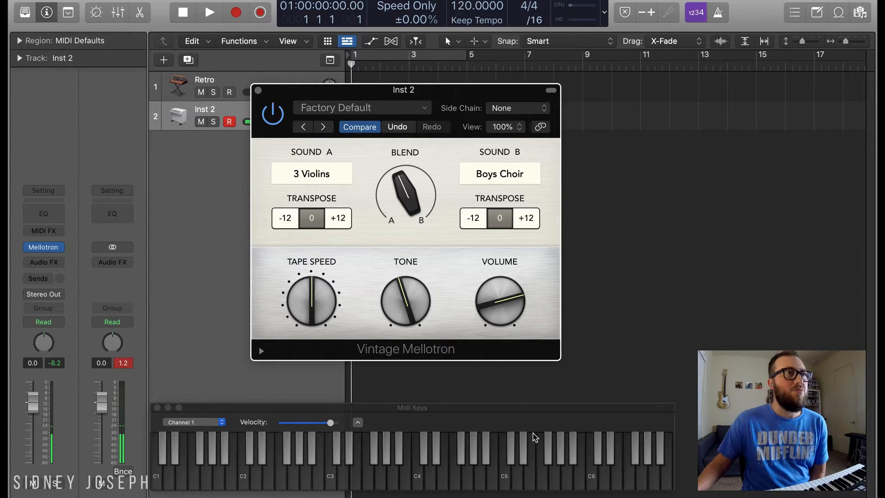
pyautogui.moveTo(402, 328)
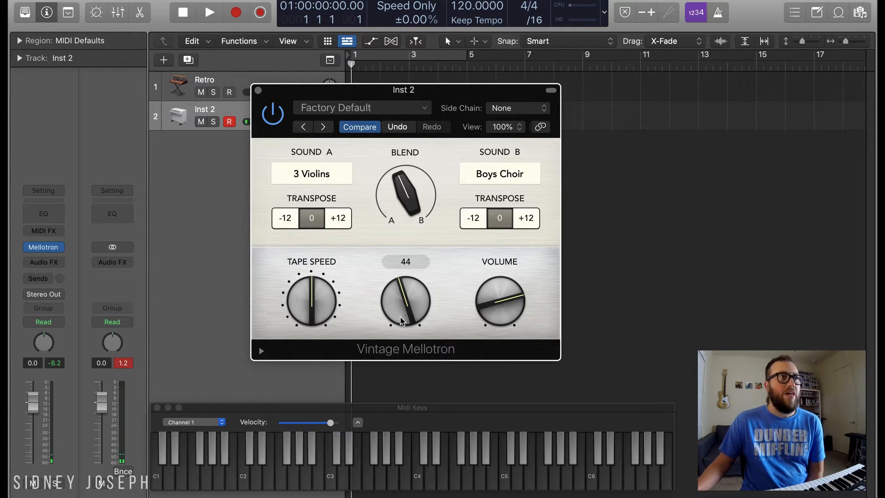
pyautogui.moveTo(296, 297)
pyautogui.moveTo(512, 292)
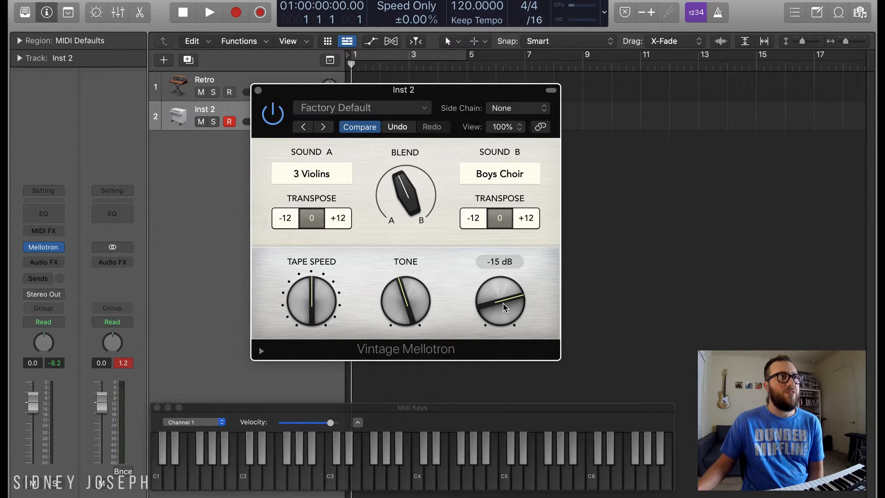
pyautogui.moveTo(388, 200)
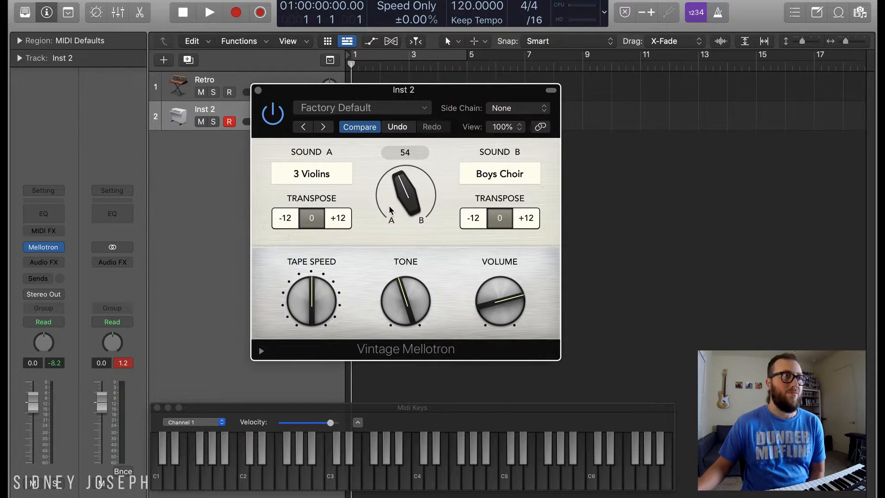
pyautogui.click(258, 91)
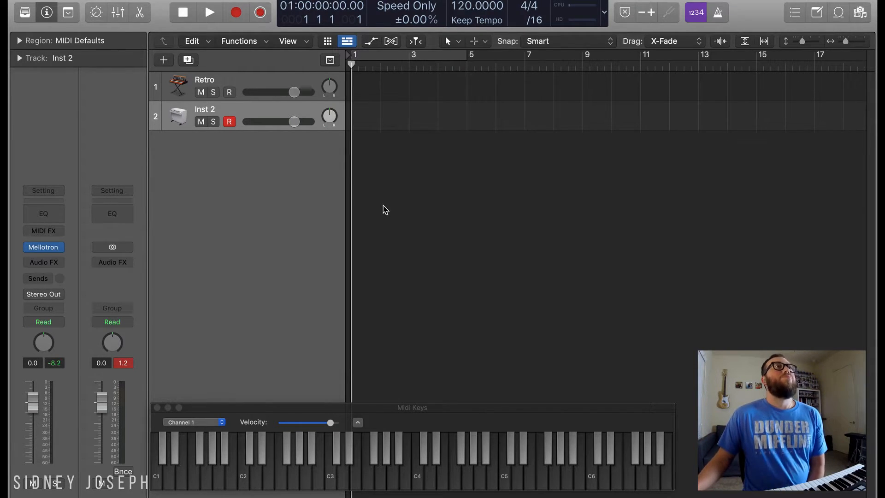
# - Rename the Inst 2 track as Mello
pyautogui.doubleClick(205, 110)
pyautogui.write('M')
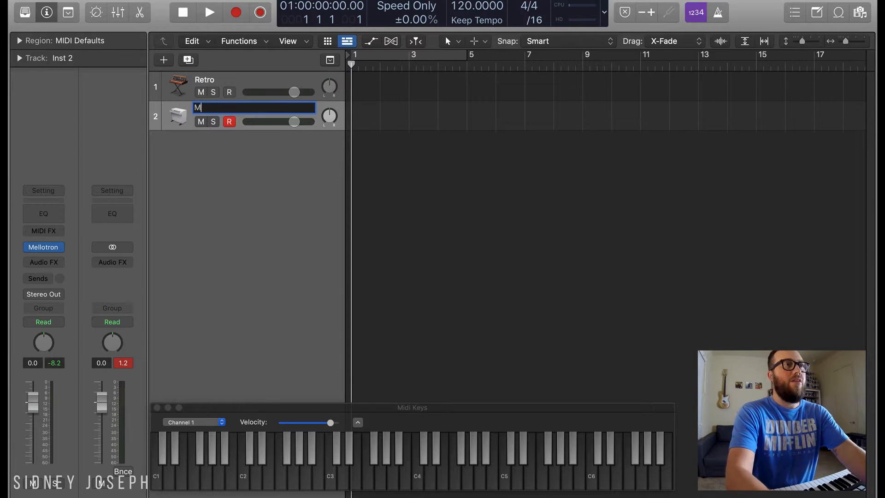
pyautogui.write('ello')
pyautogui.press('Return')
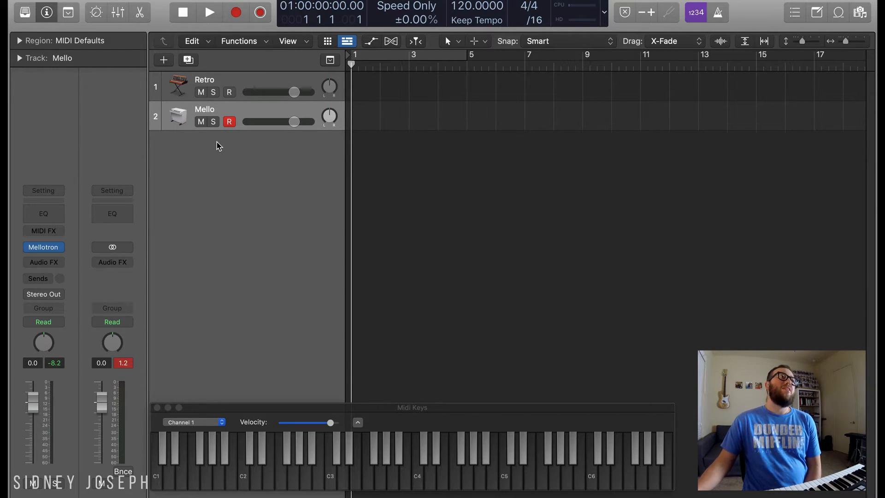
# - Create one software instrument track with an Empty Channel Strip
pyautogui.click(166, 65)
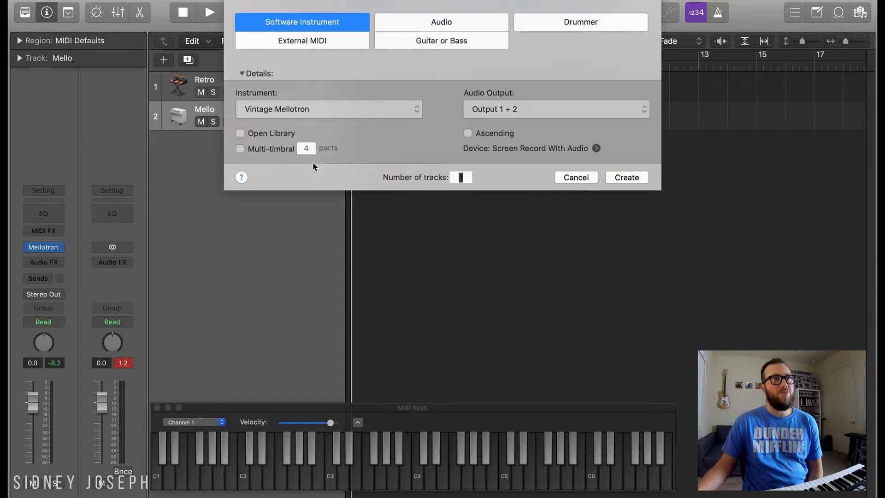
pyautogui.click(413, 115)
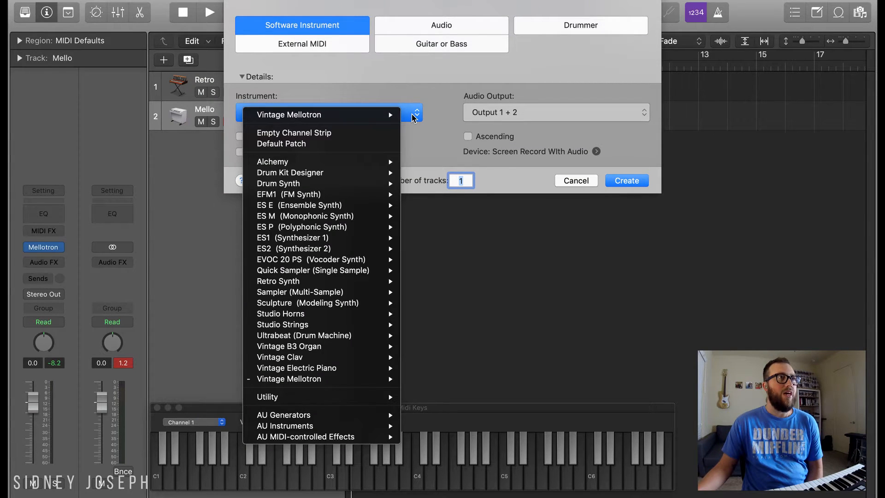
pyautogui.click(350, 133)
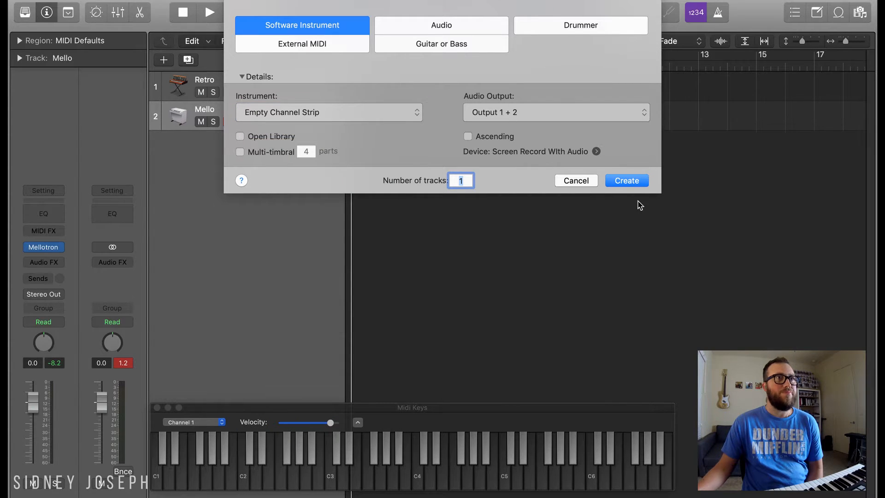
pyautogui.click(630, 184)
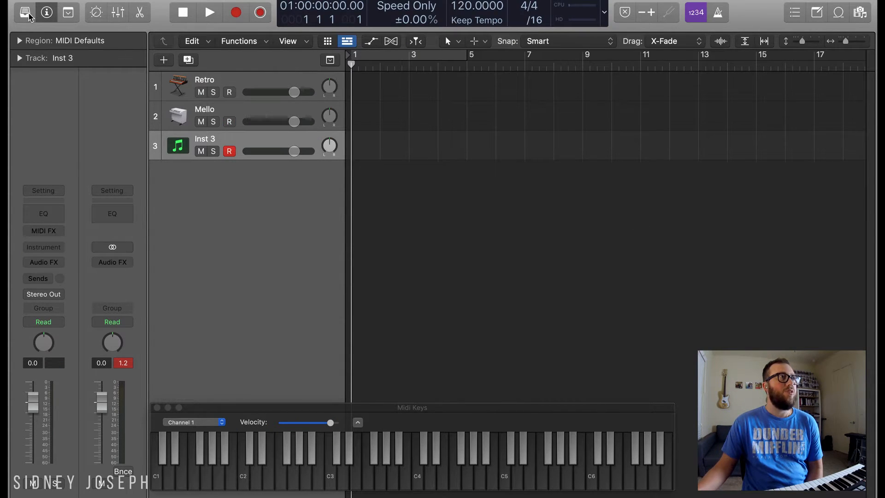
# - Search the sound library for "transis" and load the Transistor Radio Piano patch on the third track
pyautogui.click(25, 12)
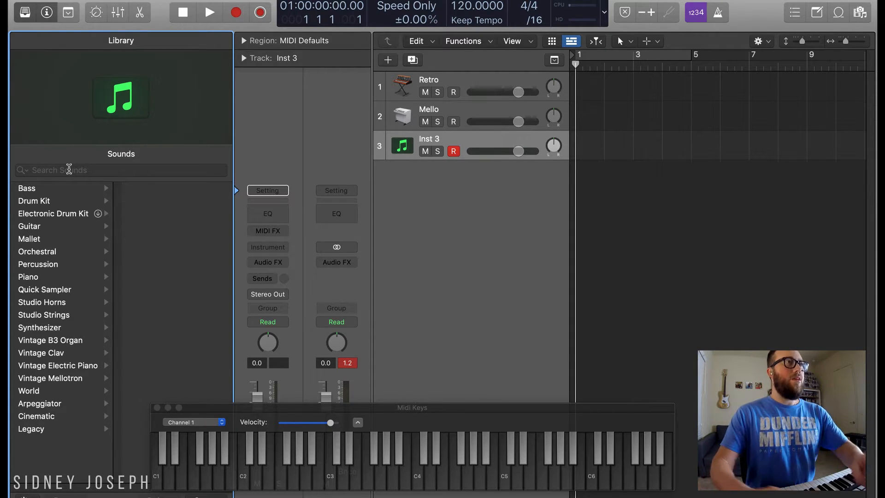
pyautogui.click(69, 169)
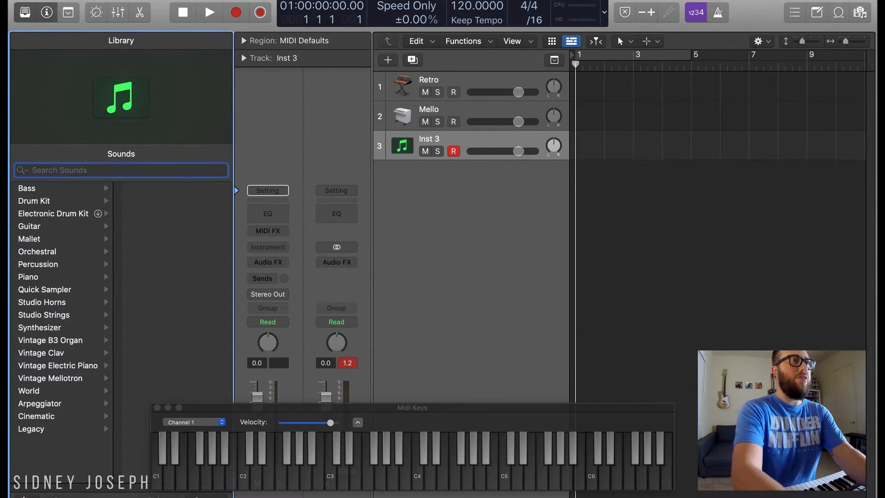
pyautogui.write('transis')
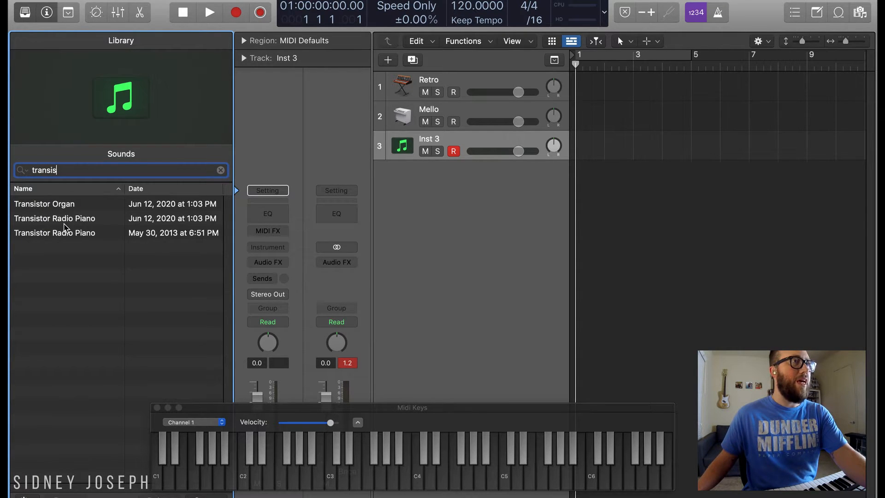
pyautogui.click(65, 220)
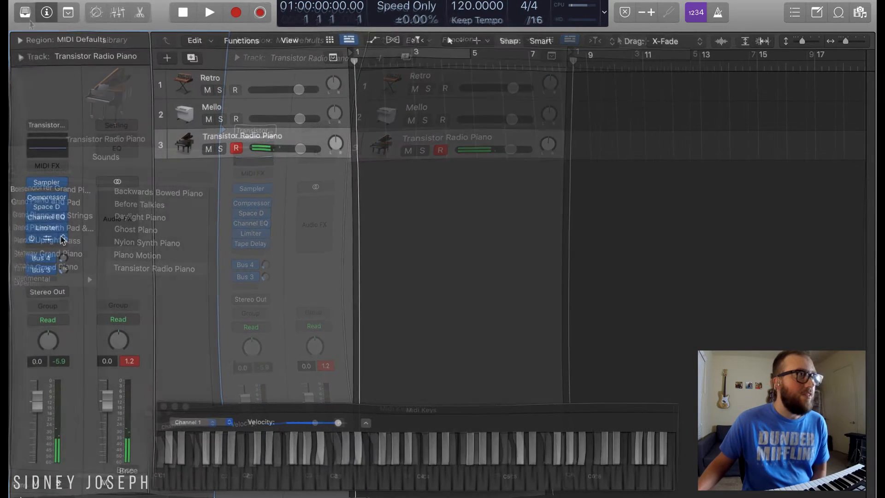
# - Remove all audio effects, from Compressor through Tape Delay, from the Transistor Radio Piano channel strip
pyautogui.click(59, 248)
pyautogui.click(89, 253)
pyautogui.click(60, 238)
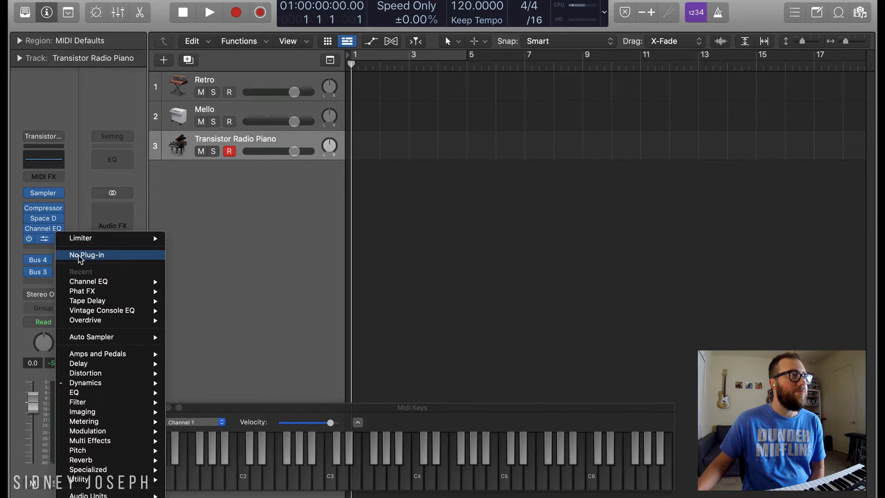
pyautogui.click(76, 253)
pyautogui.click(60, 238)
pyautogui.click(75, 255)
# - Remove the Bus 4 and Bus 3 sends from the Transistor Radio Piano track and check the channel strips in the Mixer
pyautogui.click(39, 259)
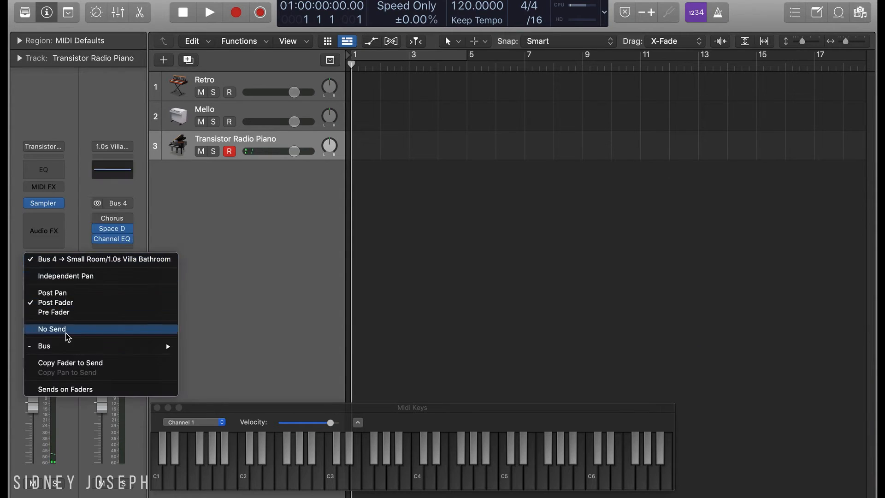
pyautogui.click(66, 329)
pyautogui.click(39, 271)
pyautogui.click(62, 340)
pyautogui.press('x')
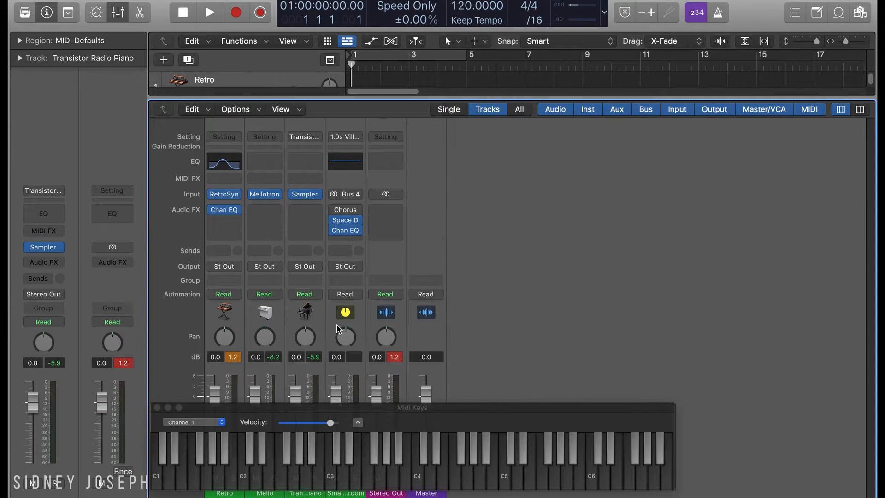
pyautogui.press('x')
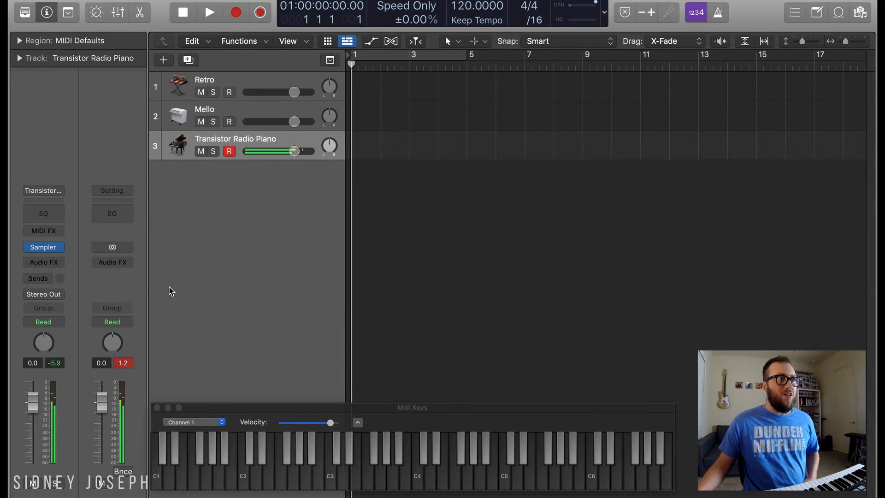
# - Add a Channel EQ to the Transistor Radio Piano track and enable its low-cut and high-cut bands
pyautogui.click(44, 214)
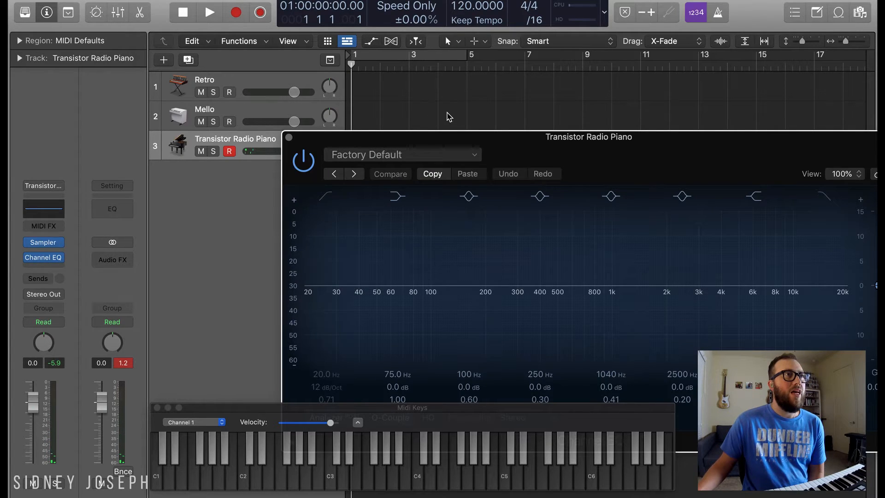
pyautogui.moveTo(417, 138); pyautogui.dragTo(210, 48)
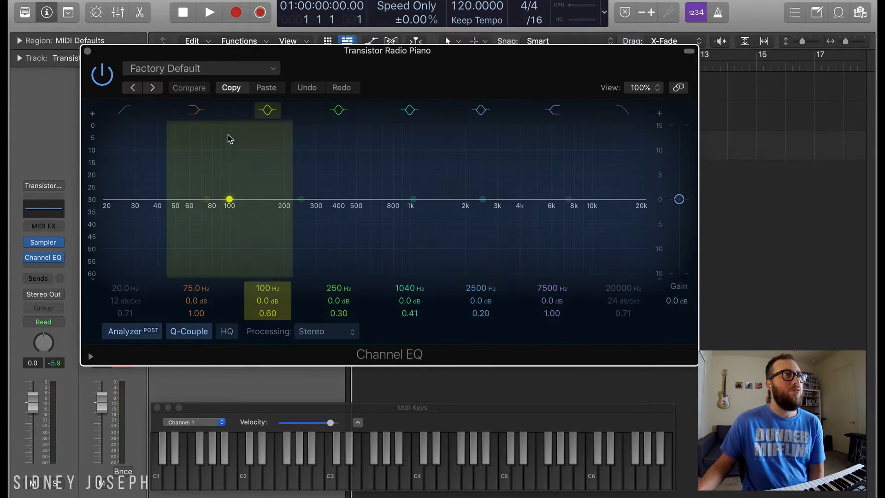
pyautogui.click(124, 113)
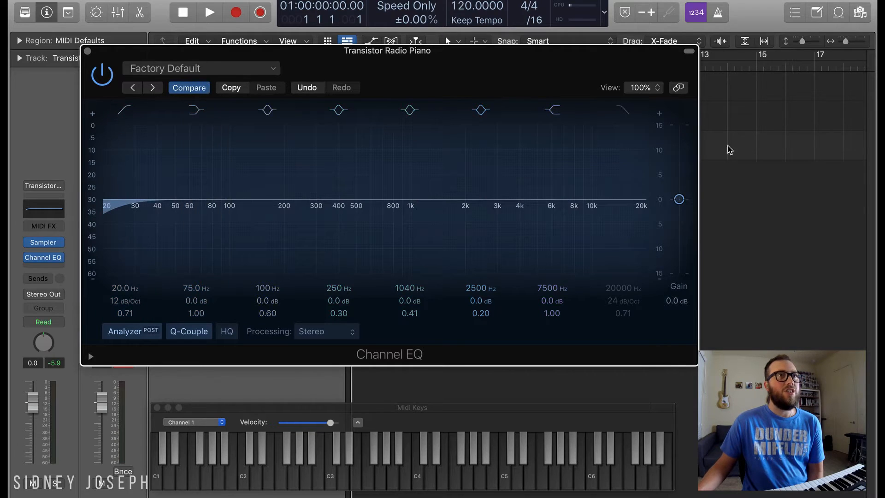
pyautogui.click(625, 110)
# - Set the piano EQ's low cut to 500 Hz and lower the high-cut frequency to narrow the sound to a mid band
pyautogui.moveTo(103, 213); pyautogui.dragTo(335, 214)
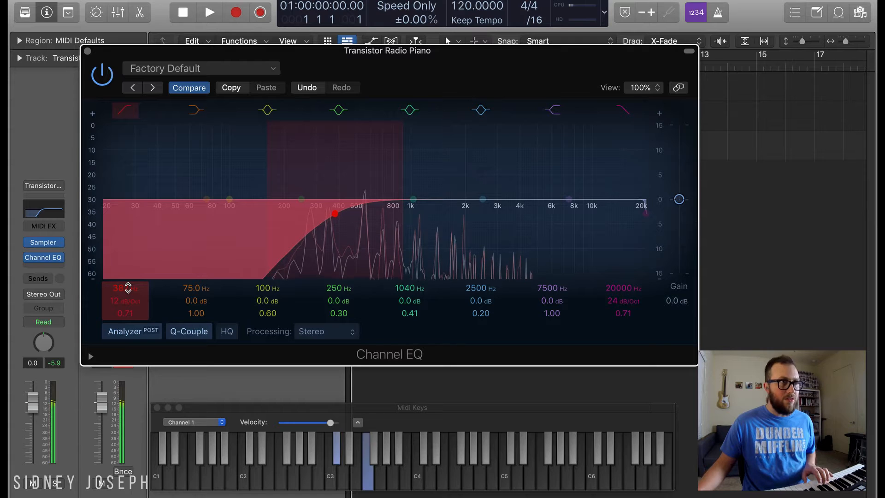
pyautogui.moveTo(335, 214); pyautogui.dragTo(356, 213)
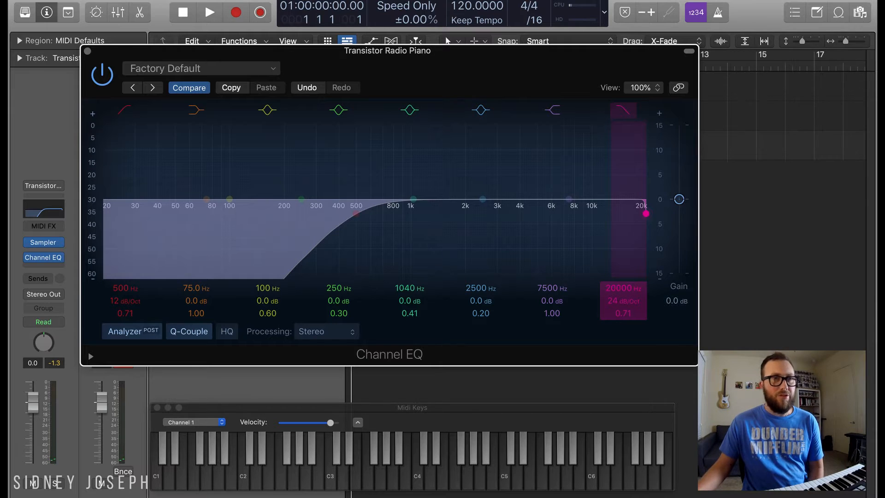
pyautogui.moveTo(620, 288); pyautogui.dragTo(622, 306)
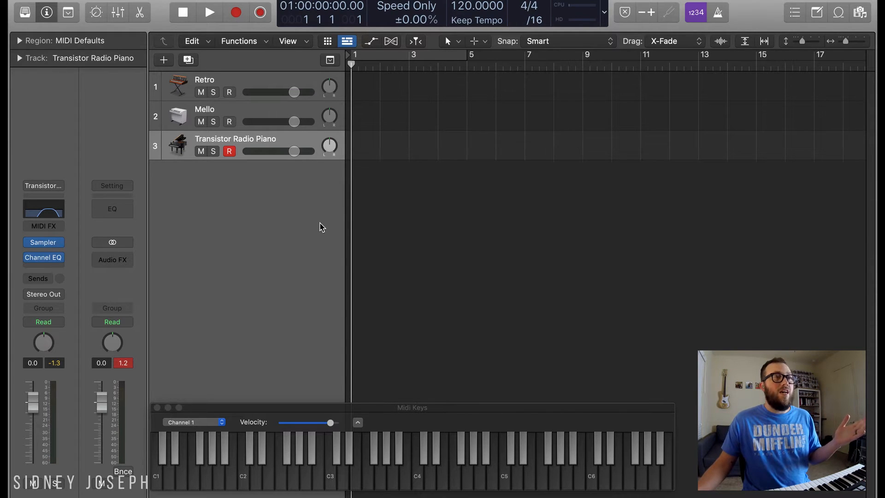
# - Combine the Retro, Mello and Transistor Radio Piano tracks into a Summing Stack
pyautogui.keyDown('shift'); pyautogui.click(252, 84); pyautogui.keyUp('shift')
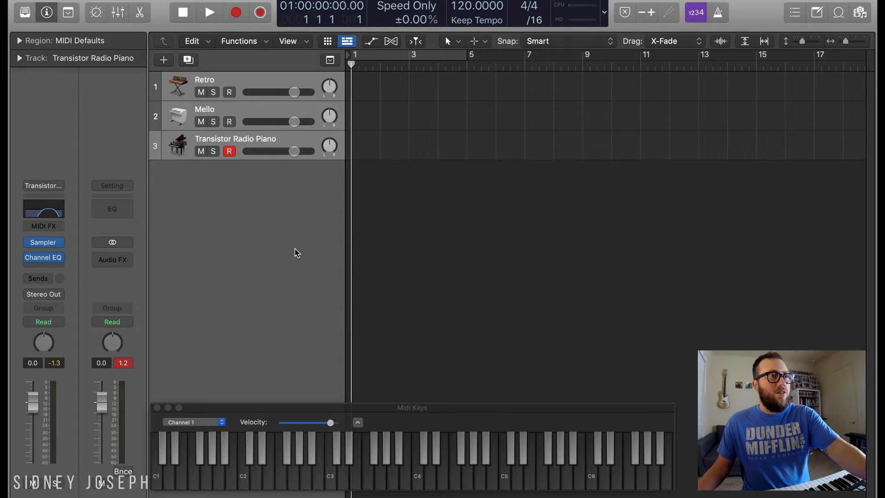
pyautogui.press('super+shift+d')
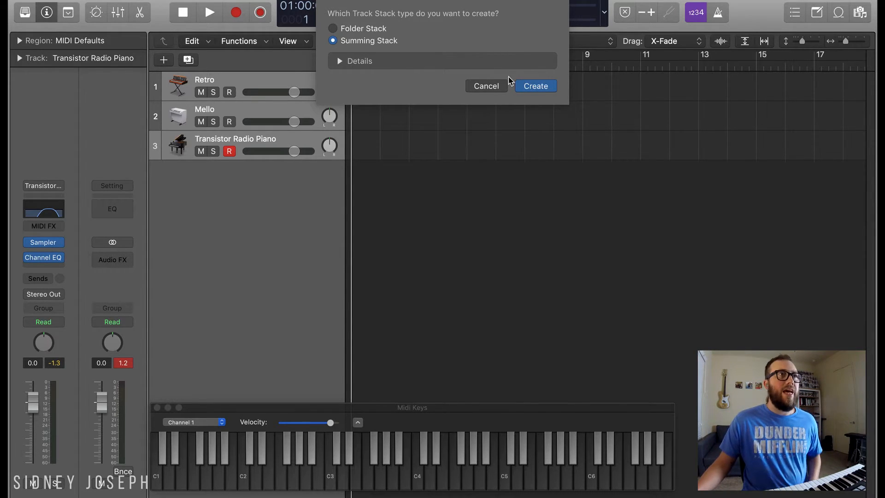
pyautogui.click(341, 62)
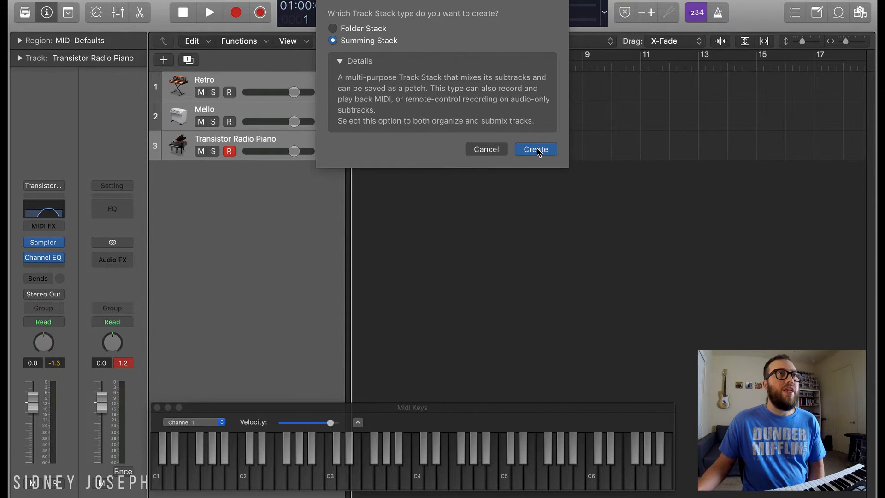
pyautogui.click(537, 150)
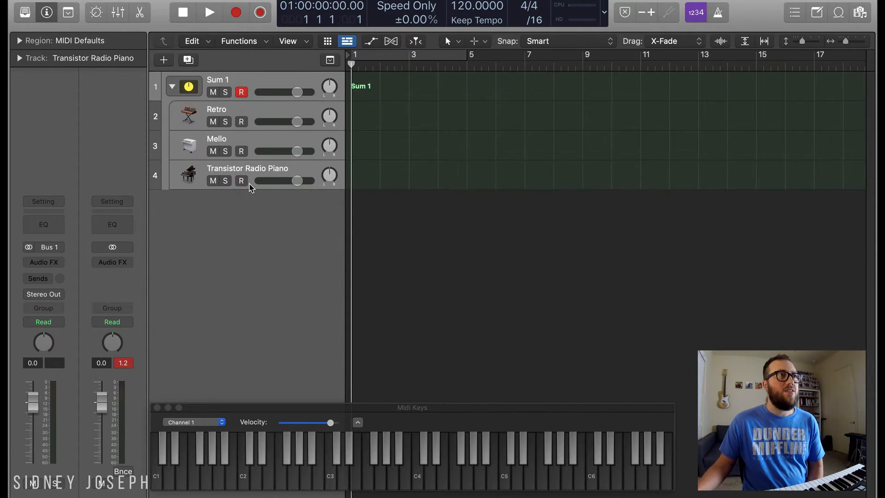
# - Rename the summing stack as Retro Stack
pyautogui.doubleClick(220, 79)
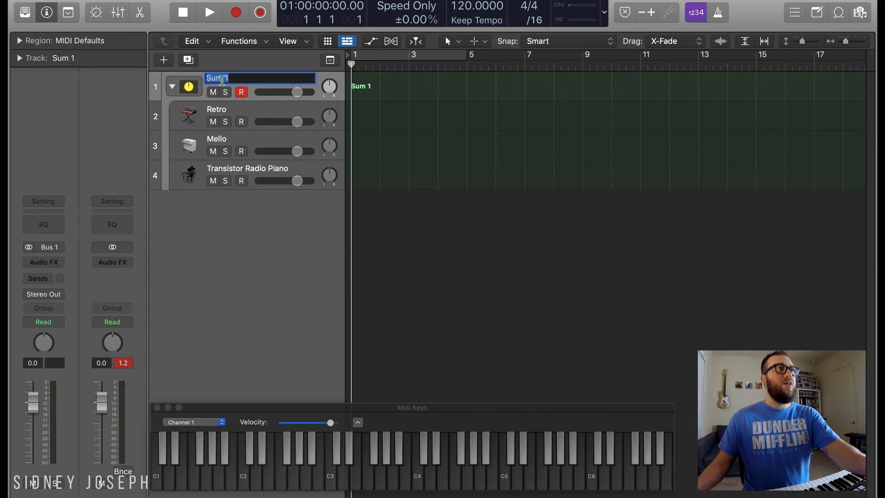
pyautogui.write('Retro Stack')
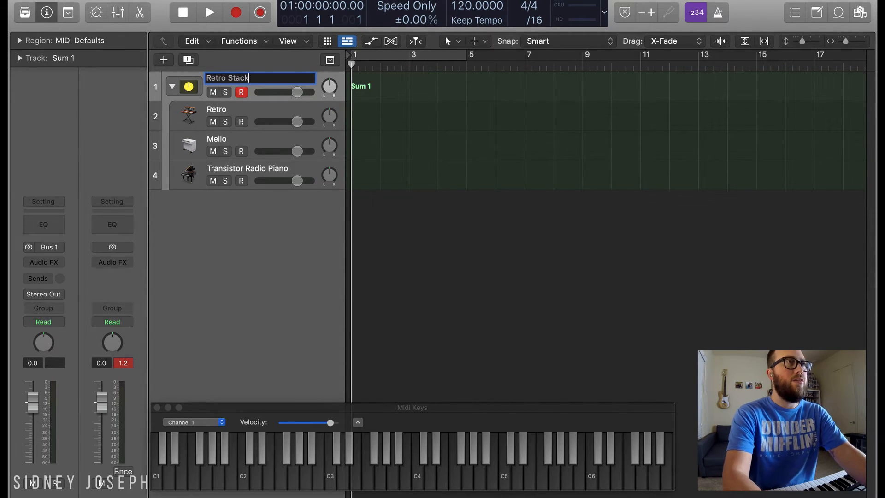
pyautogui.press('Return')
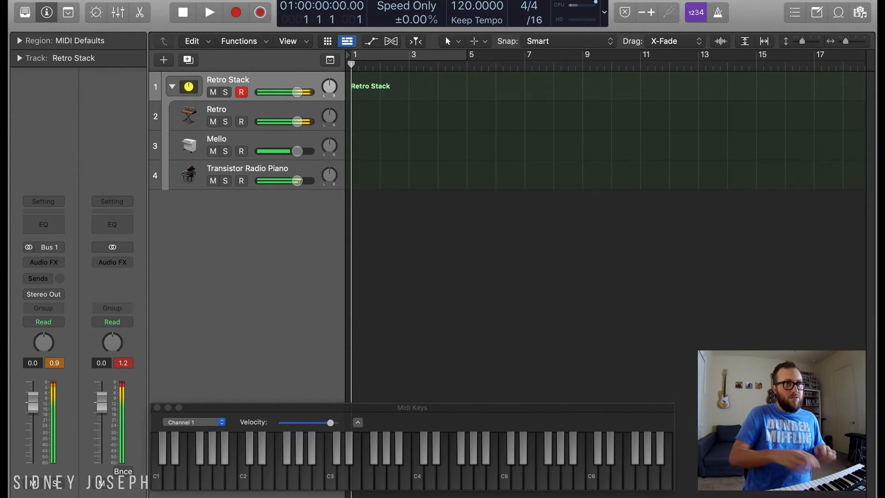
# - Audition the Mello, Transistor Radio Piano and Retro subtracks one at a time
pyautogui.click(253, 143)
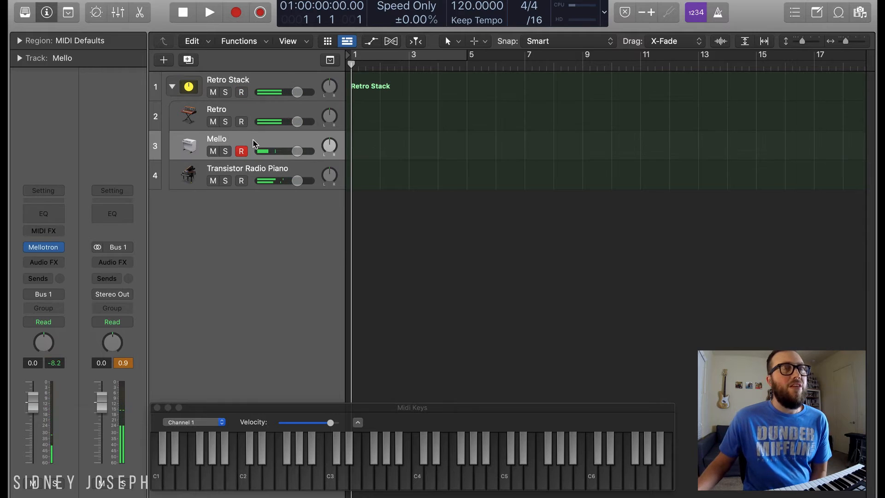
pyautogui.click(272, 170)
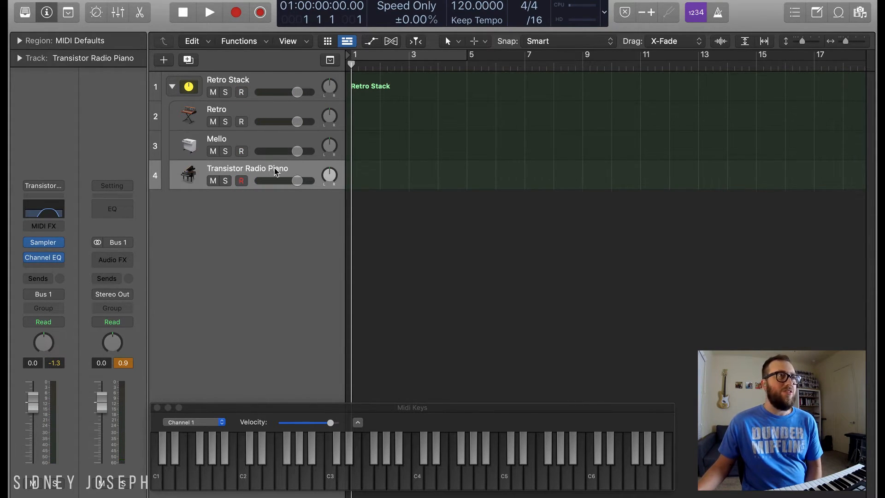
pyautogui.click(268, 118)
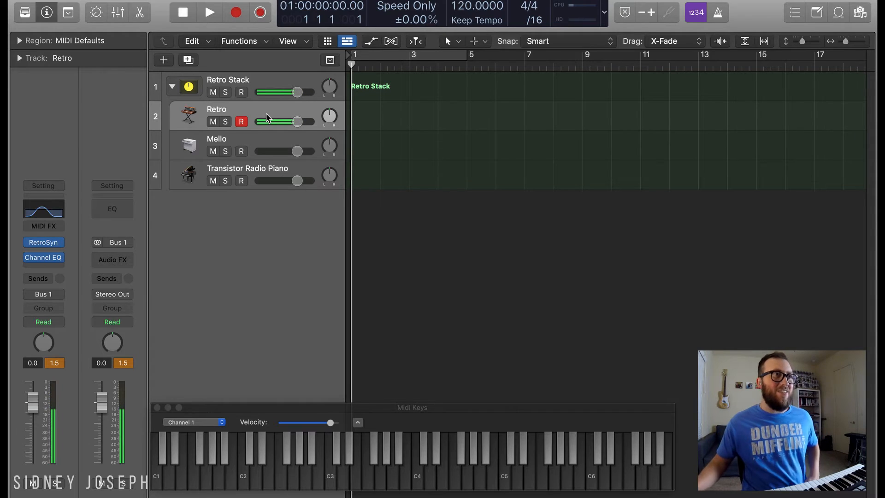
# - Lower the Mello track's volume to about -10 dB and the Transistor Radio Piano's volume to about -11.6 dB
pyautogui.click(277, 143)
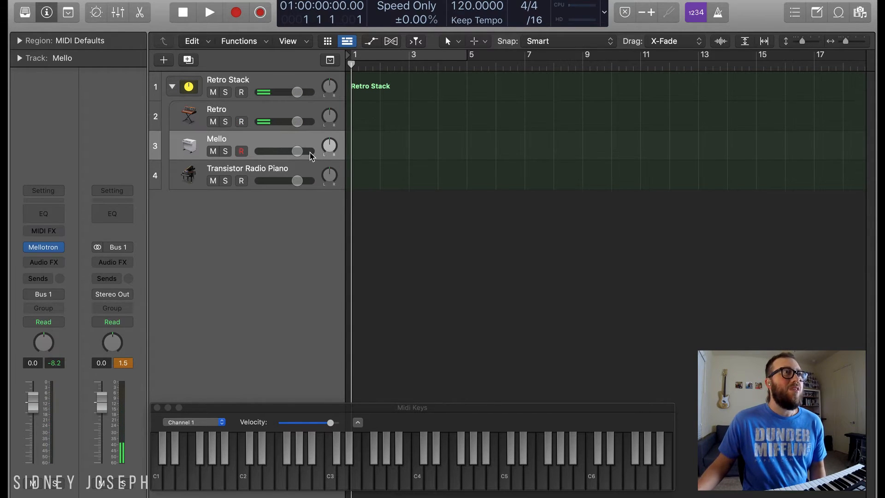
pyautogui.moveTo(297, 151); pyautogui.dragTo(278, 151)
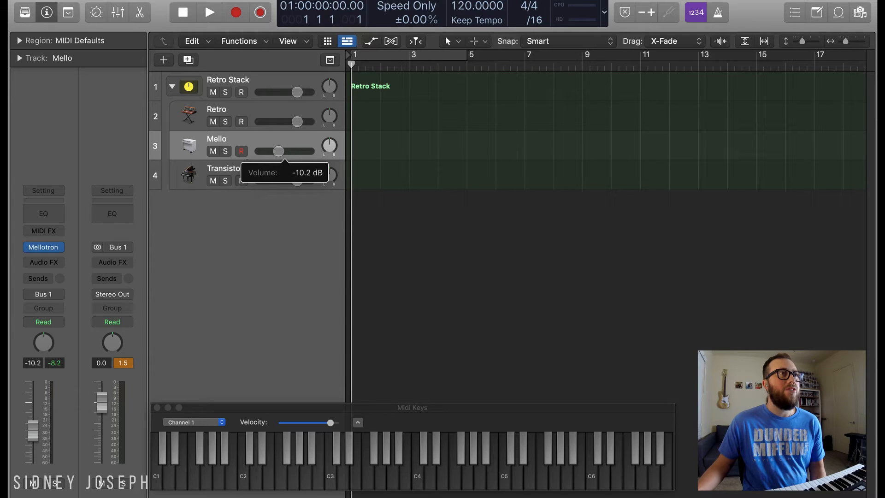
pyautogui.moveTo(297, 181); pyautogui.dragTo(277, 181)
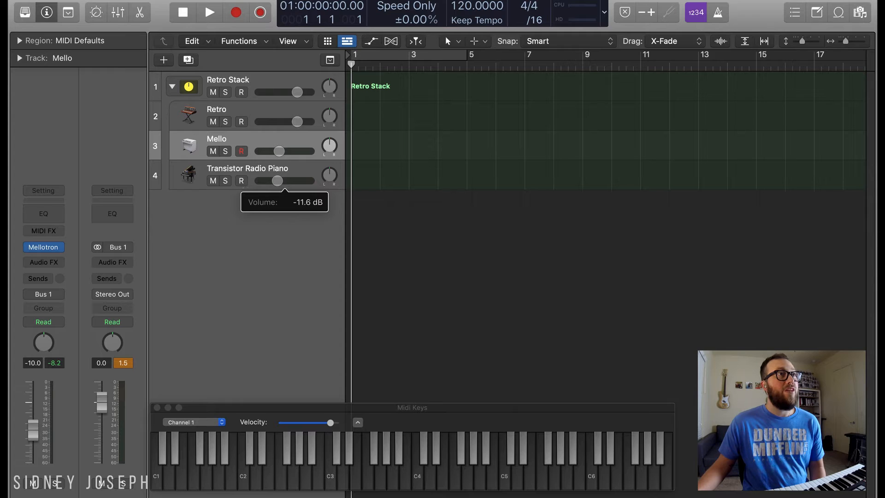
# - Set the attack of the Retro Stack's Compressor to about 107 ms
pyautogui.click(266, 79)
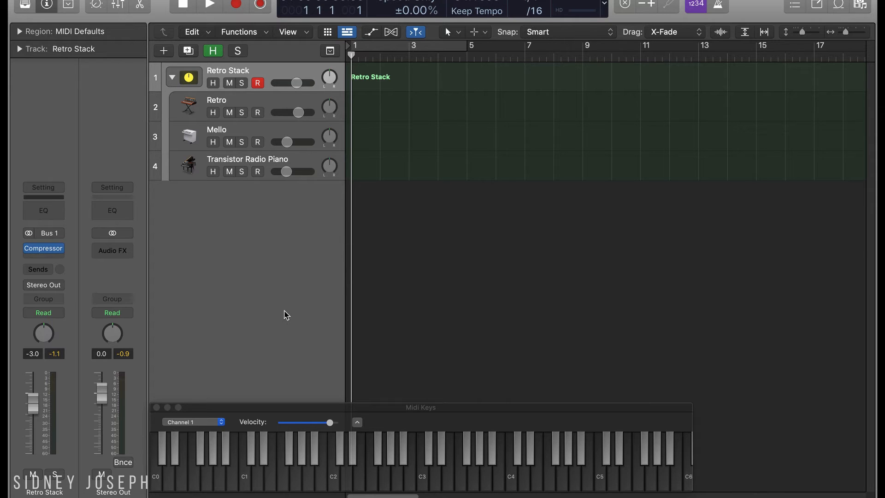
pyautogui.click(51, 249)
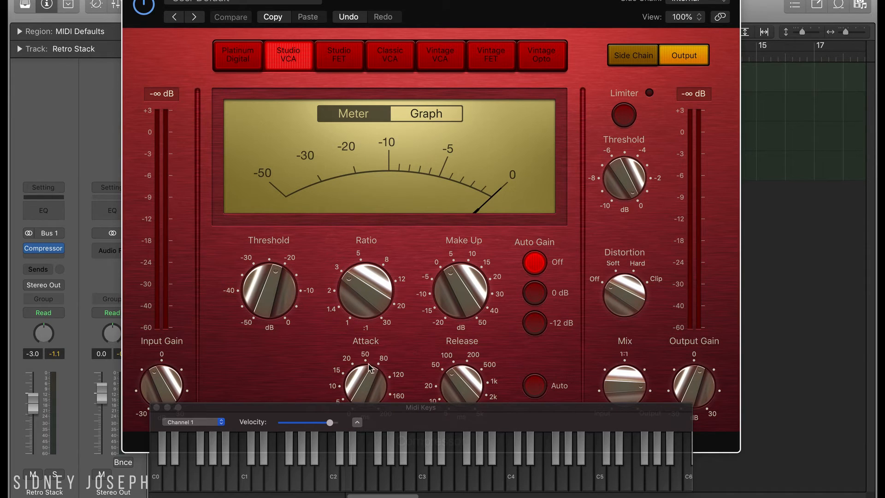
pyautogui.moveTo(365, 376)
pyautogui.moveTo(368, 393); pyautogui.dragTo(368, 372)
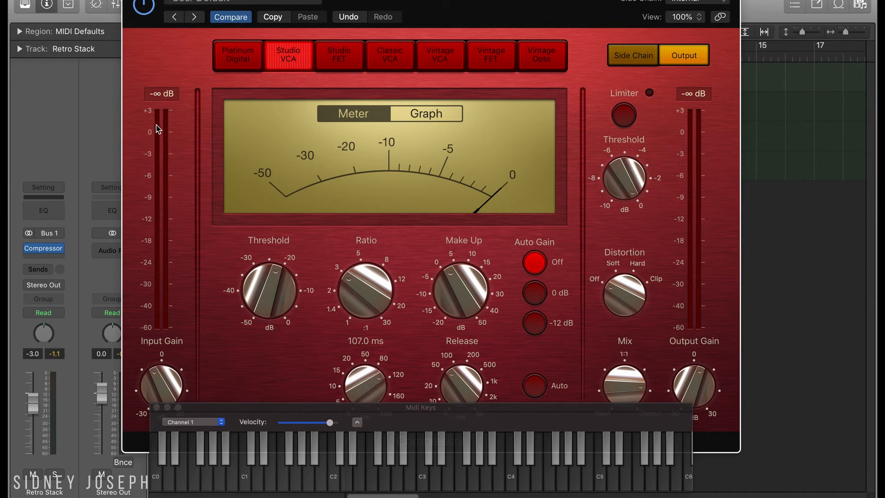
pyautogui.click(131, 1)
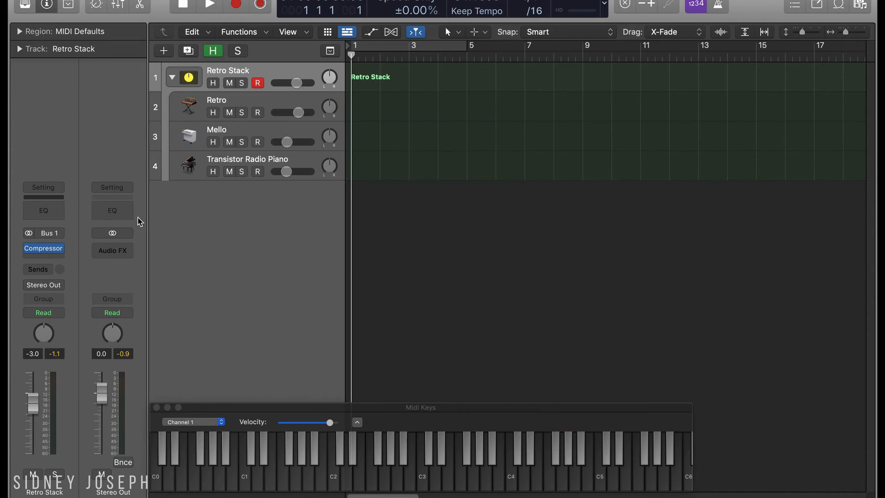
# - Insert a stereo Vintage Console EQ after the Compressor on the Retro Stack
pyautogui.click(54, 258)
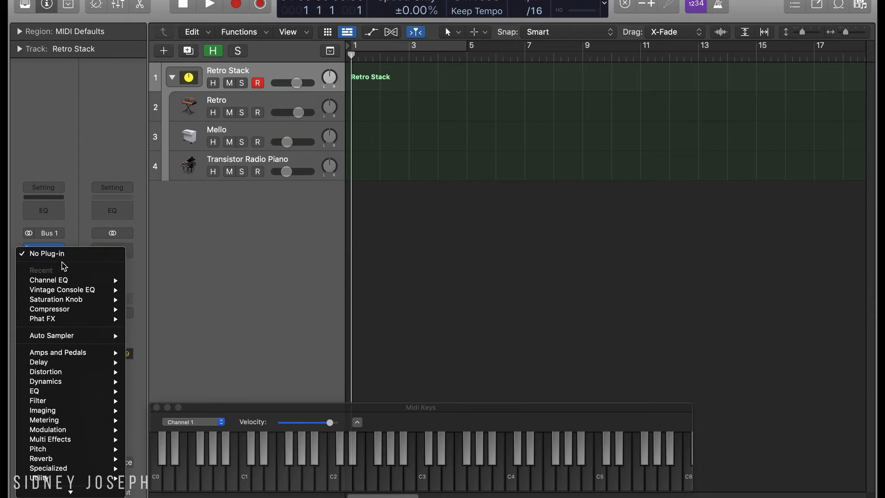
pyautogui.moveTo(107, 393)
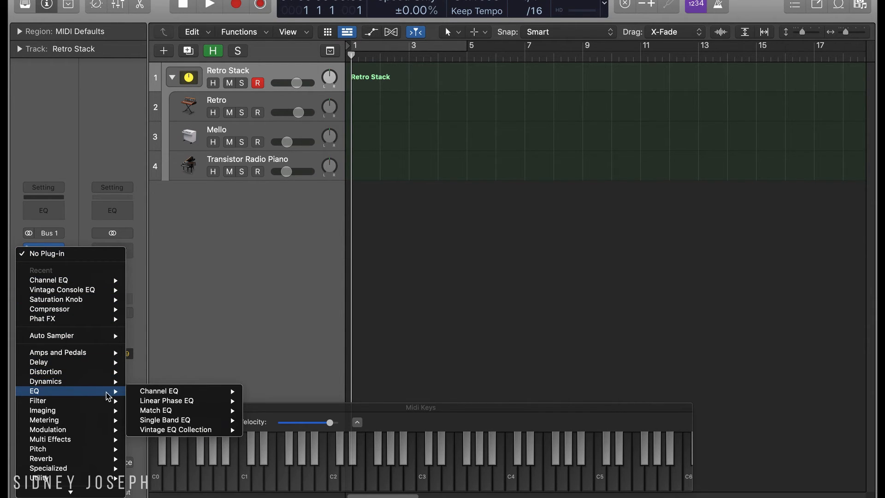
pyautogui.moveTo(173, 434)
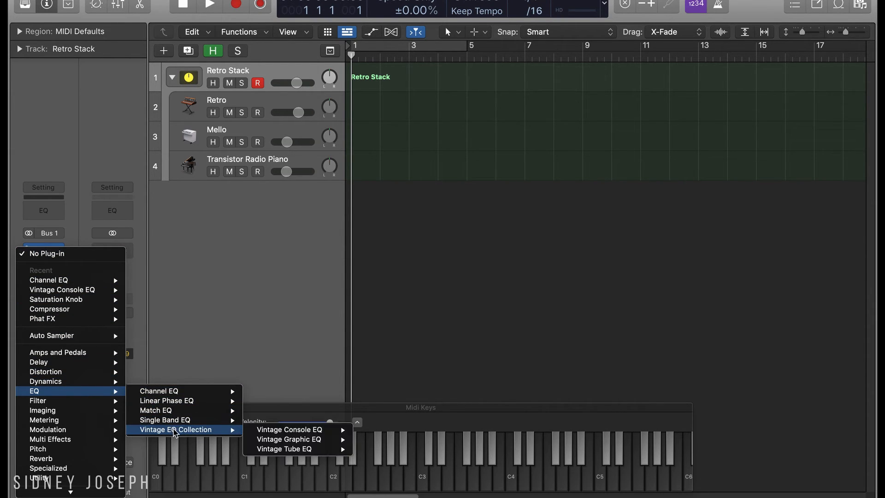
pyautogui.moveTo(304, 433)
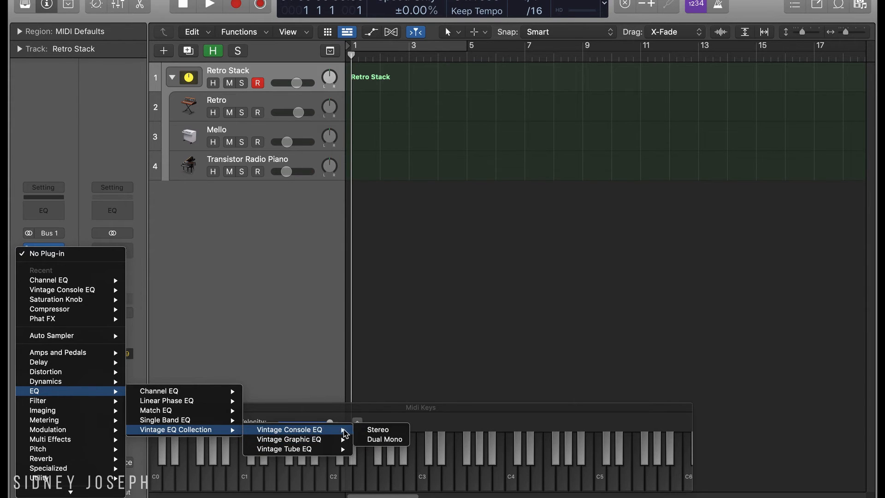
pyautogui.click(365, 430)
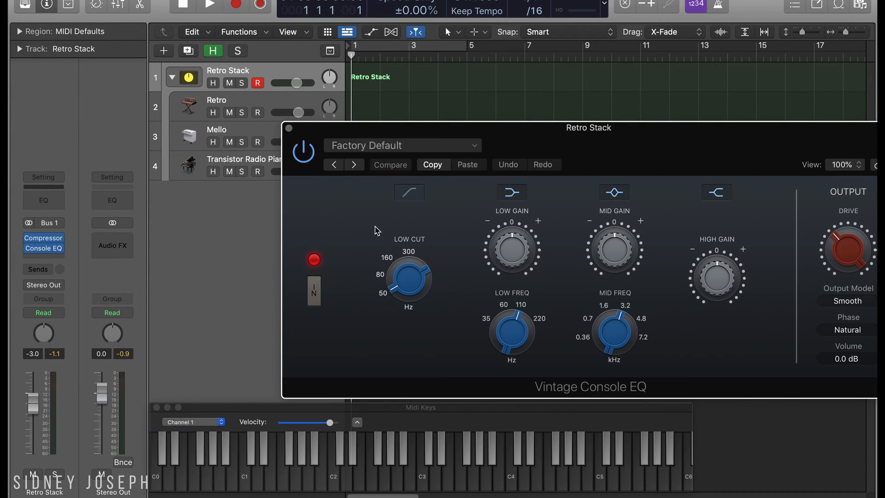
pyautogui.moveTo(403, 128); pyautogui.dragTo(238, 103)
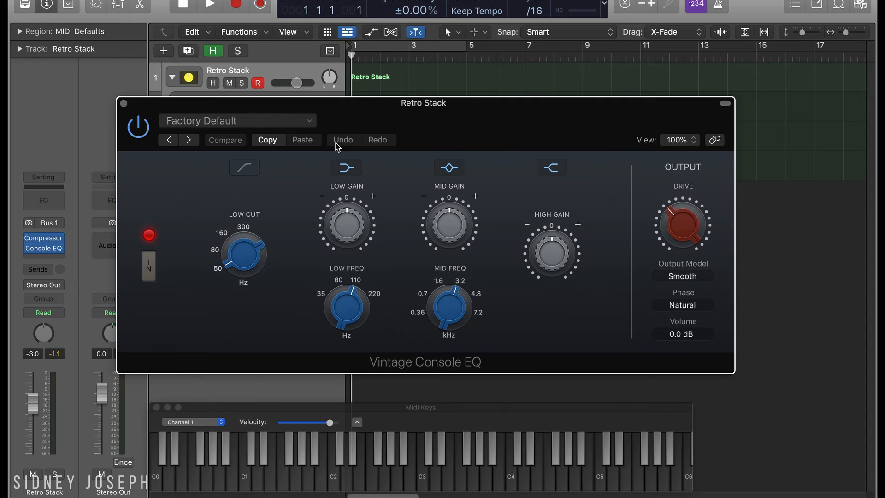
# - Enable the low cut on the Vintage Console EQ and raise its output Drive to 7.0
pyautogui.moveTo(266, 262)
pyautogui.click(244, 169)
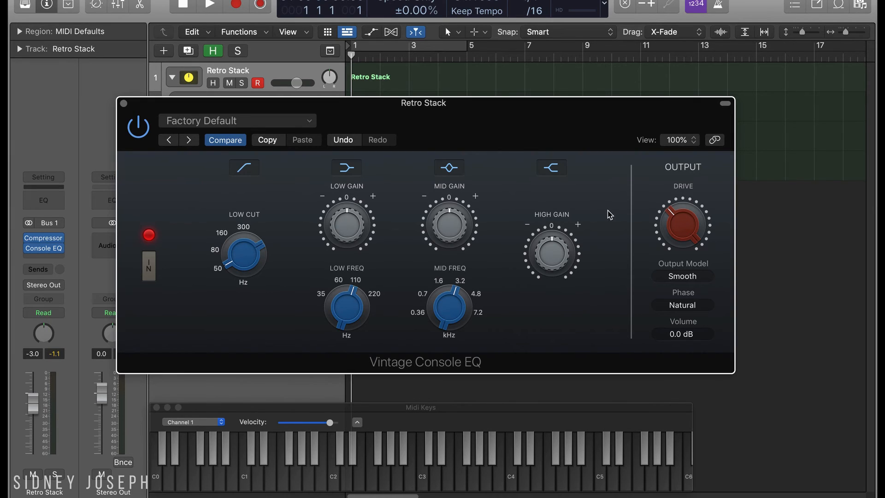
pyautogui.moveTo(684, 238)
pyautogui.moveTo(684, 237); pyautogui.dragTo(676, 193)
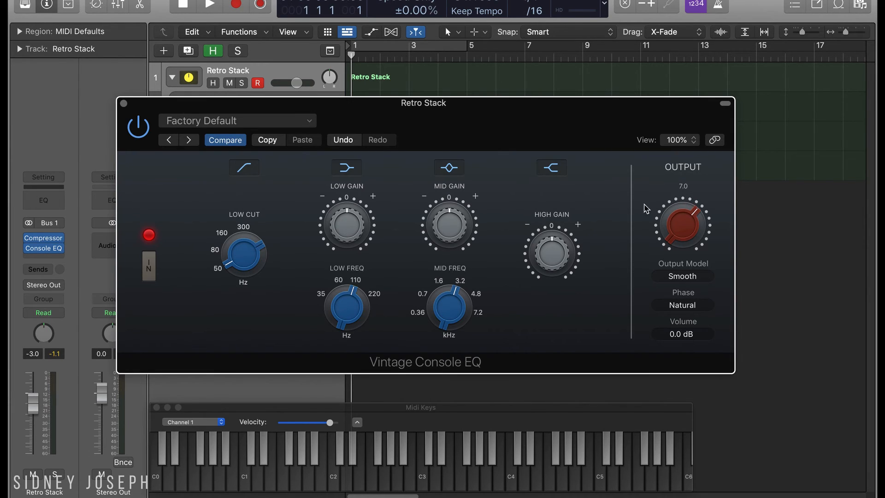